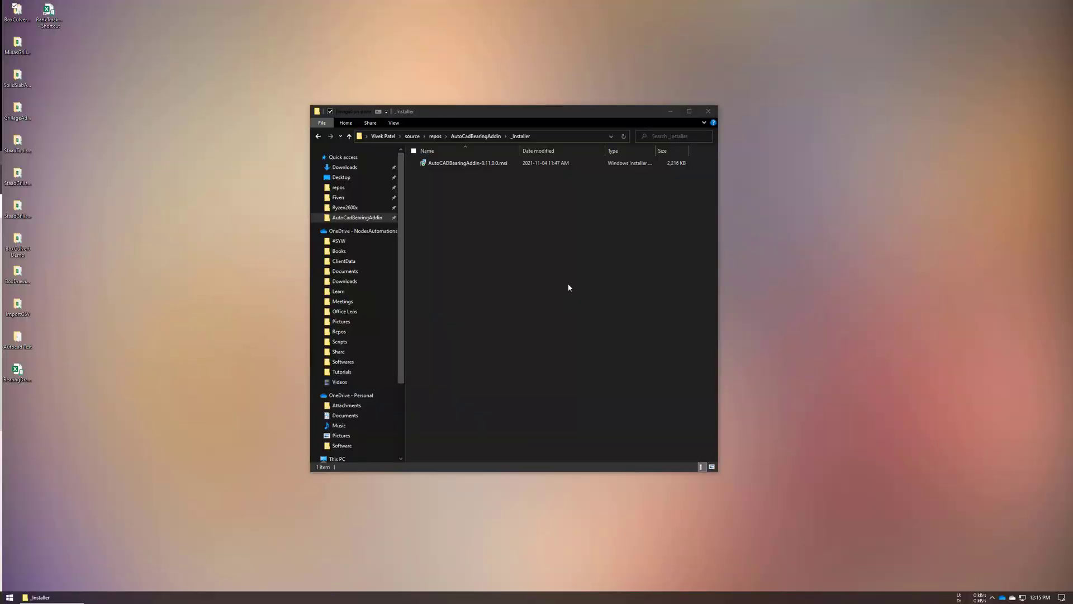
Run the AutoCADBearingAddin-0.11.0.0.msi installer, accept the license terms, and install the add-in
{"action": "left_click", "coordinate": [488, 163]}
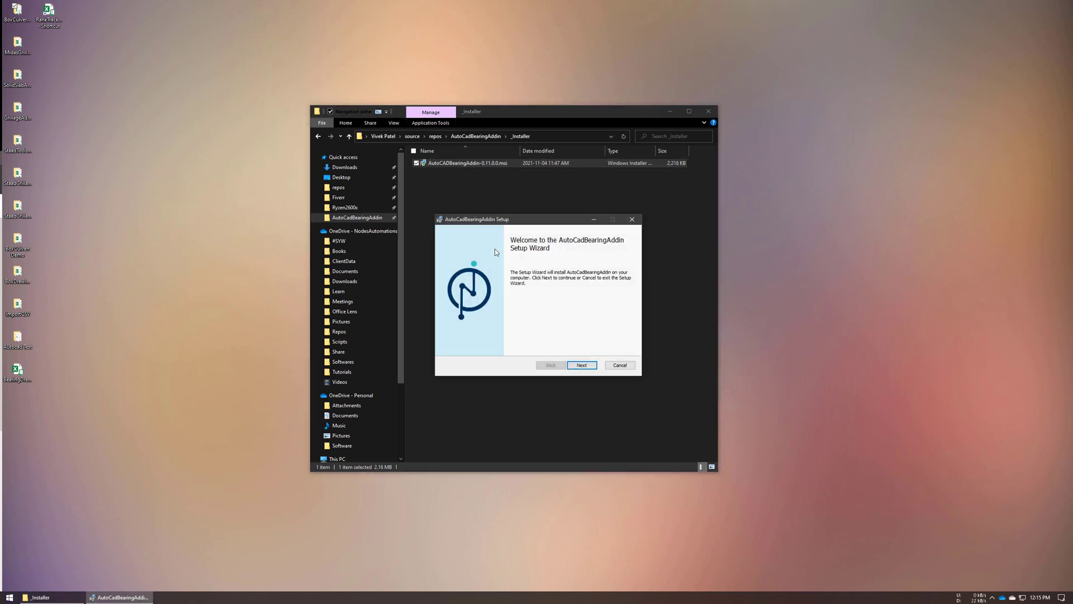
{"action": "left_click", "coordinate": [582, 366]}
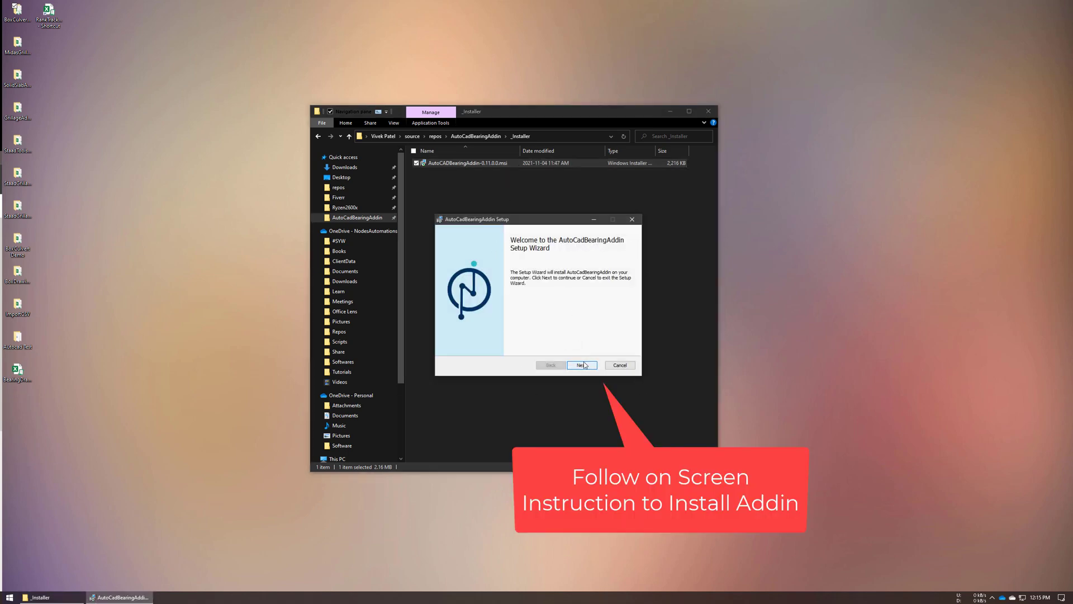
{"action": "left_click", "coordinate": [473, 347]}
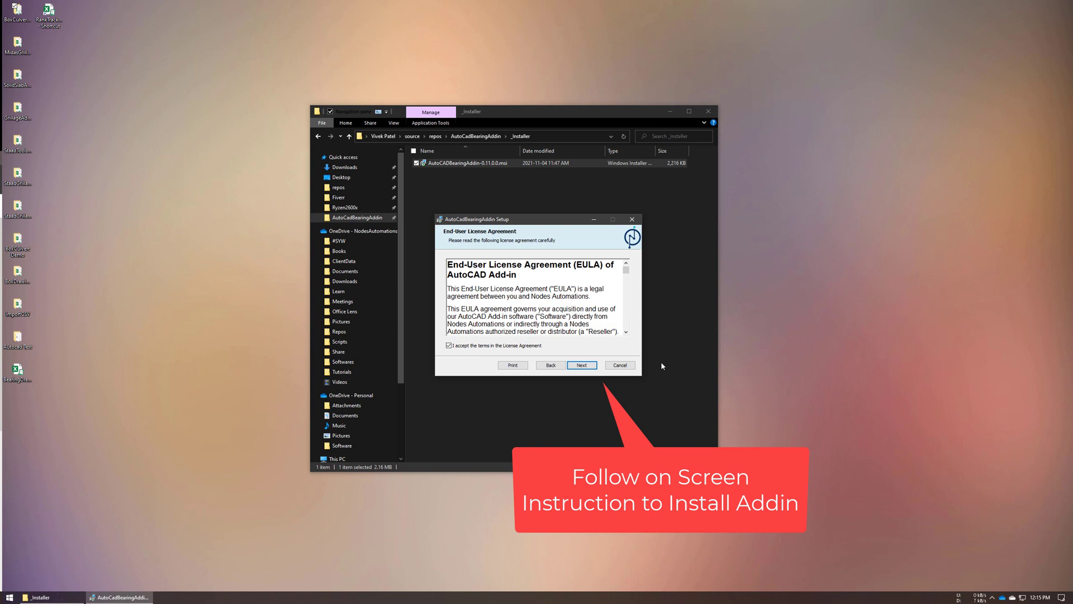
{"action": "left_click", "coordinate": [586, 368]}
{"action": "left_click", "coordinate": [583, 367]}
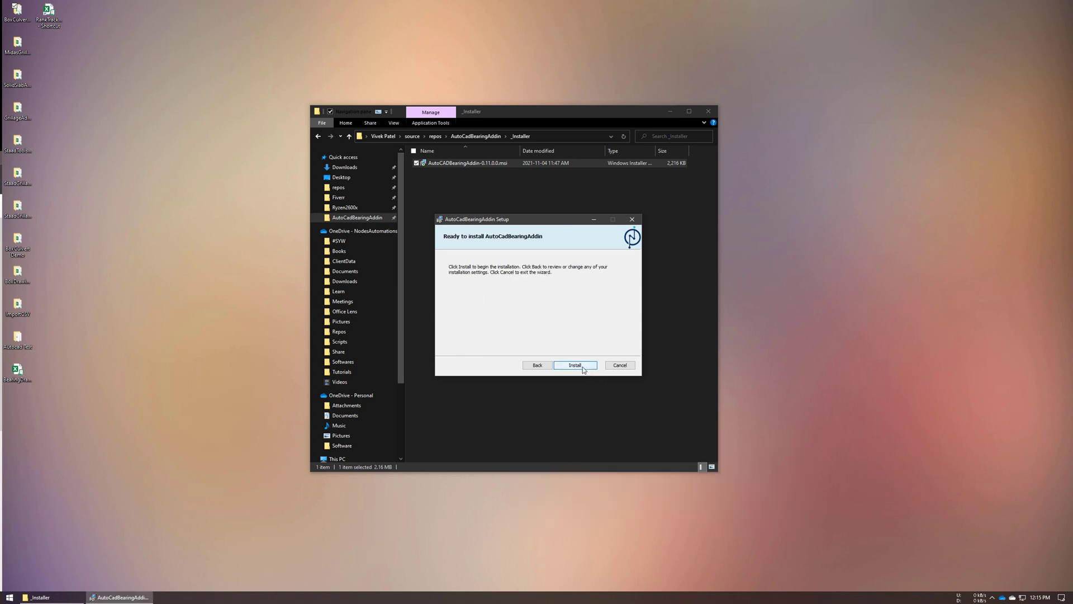
{"action": "left_click", "coordinate": [582, 367]}
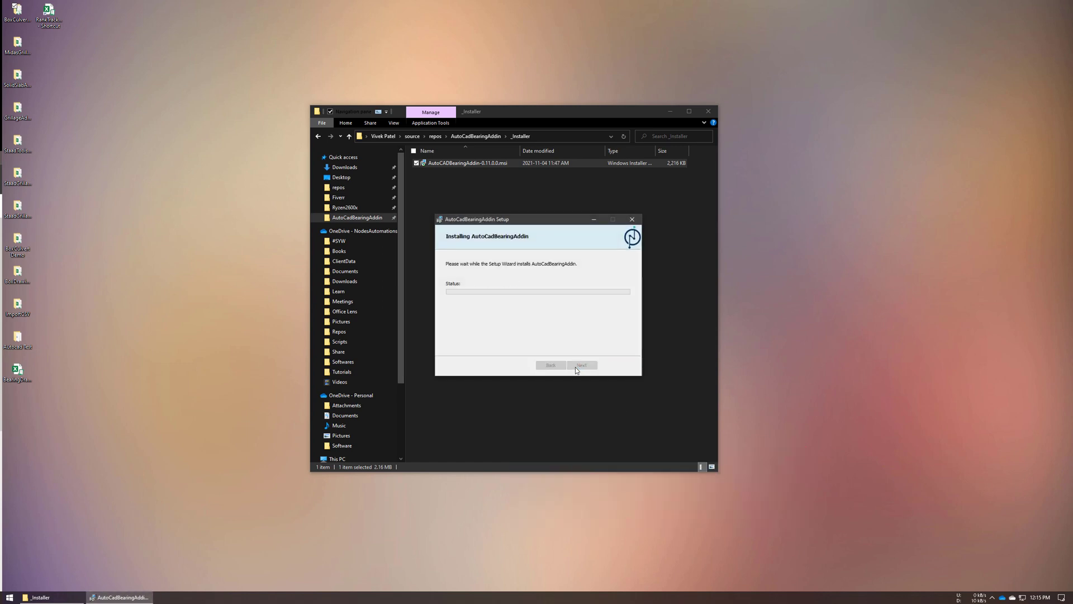
{"action": "left_click", "coordinate": [569, 368]}
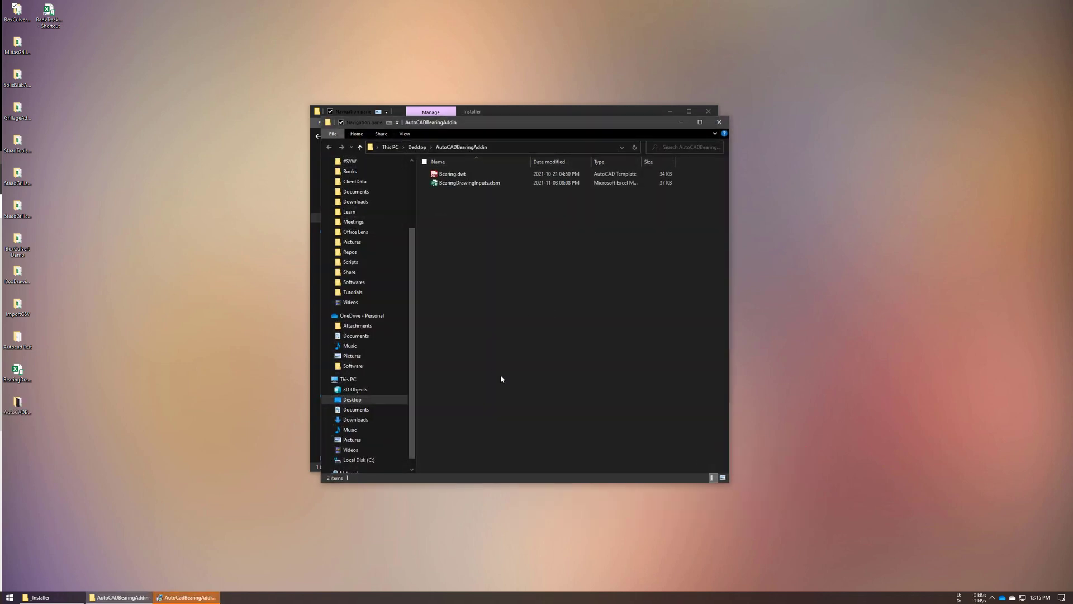
Close the _Installer folder window and finish the AutoCadBearingAddin setup wizard
{"action": "left_click", "coordinate": [624, 115]}
{"action": "left_click", "coordinate": [708, 111]}
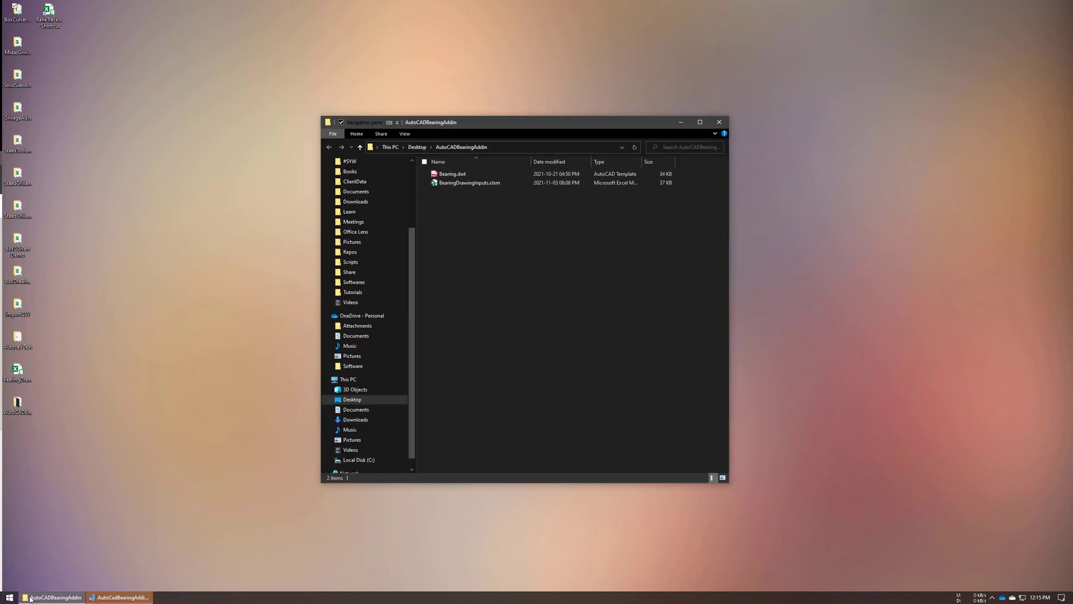
{"action": "left_click", "coordinate": [120, 597]}
{"action": "left_click", "coordinate": [581, 363]}
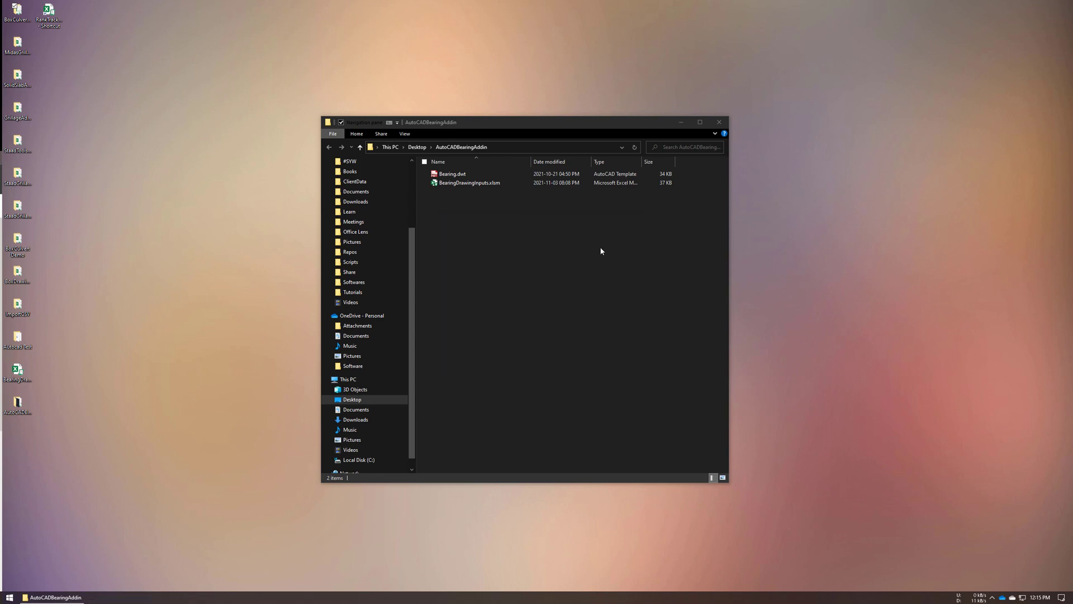
{"action": "left_click", "coordinate": [476, 186]}
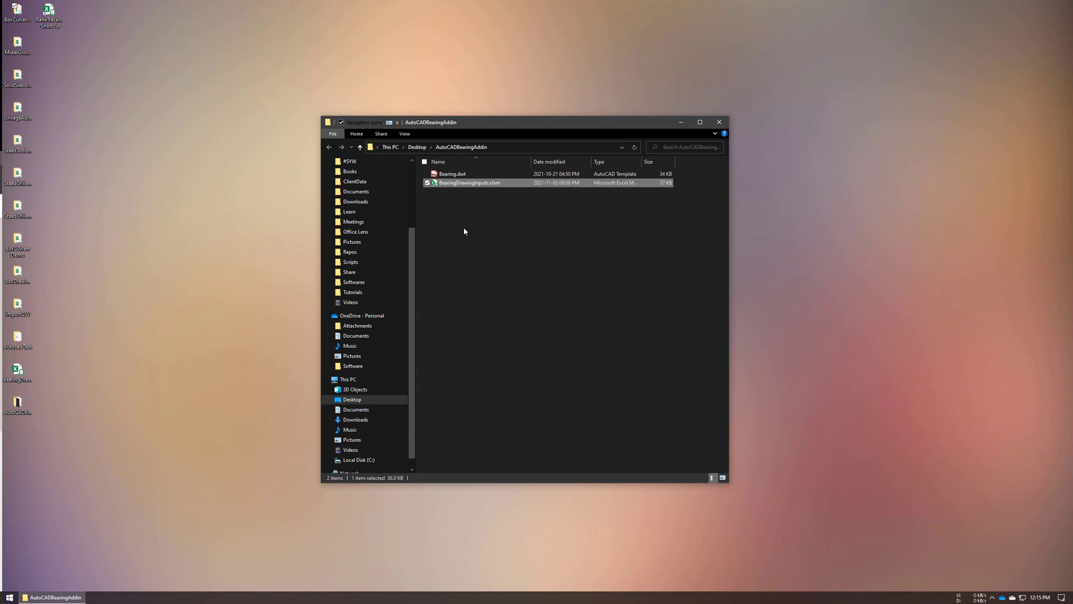
{"action": "left_click", "coordinate": [558, 307]}
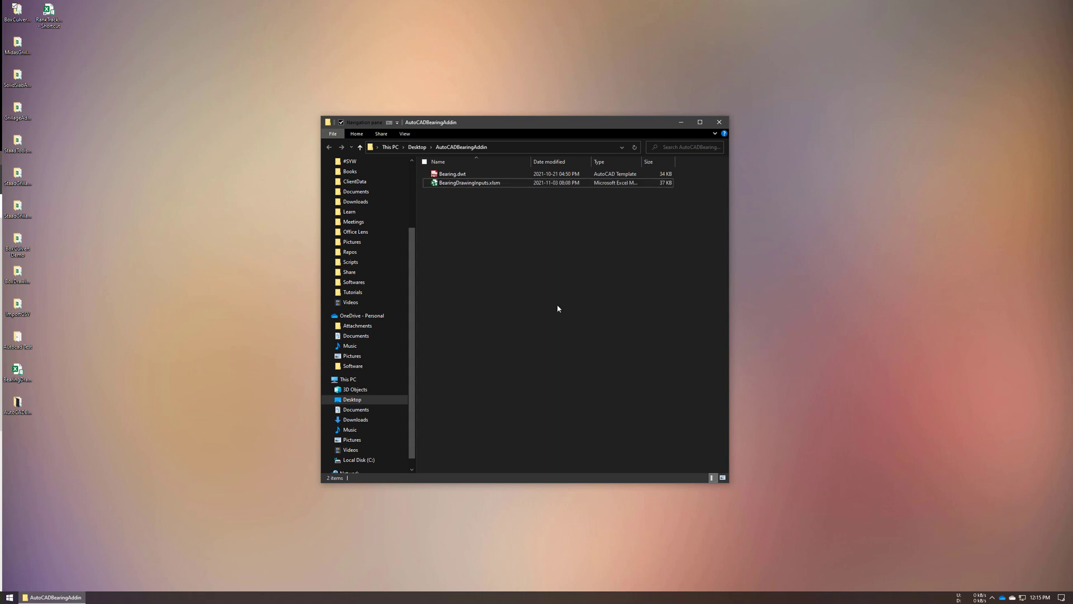
Launch AutoCAD 2015
{"action": "key", "text": "alt+space"}
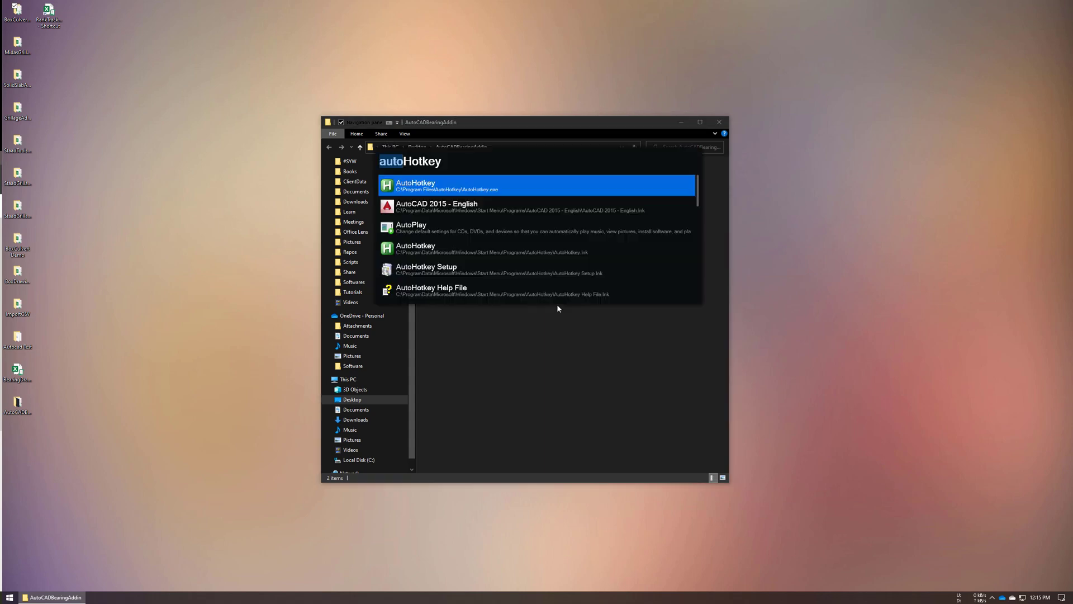
{"action": "key", "text": "Down"}
{"action": "key", "text": "Return"}
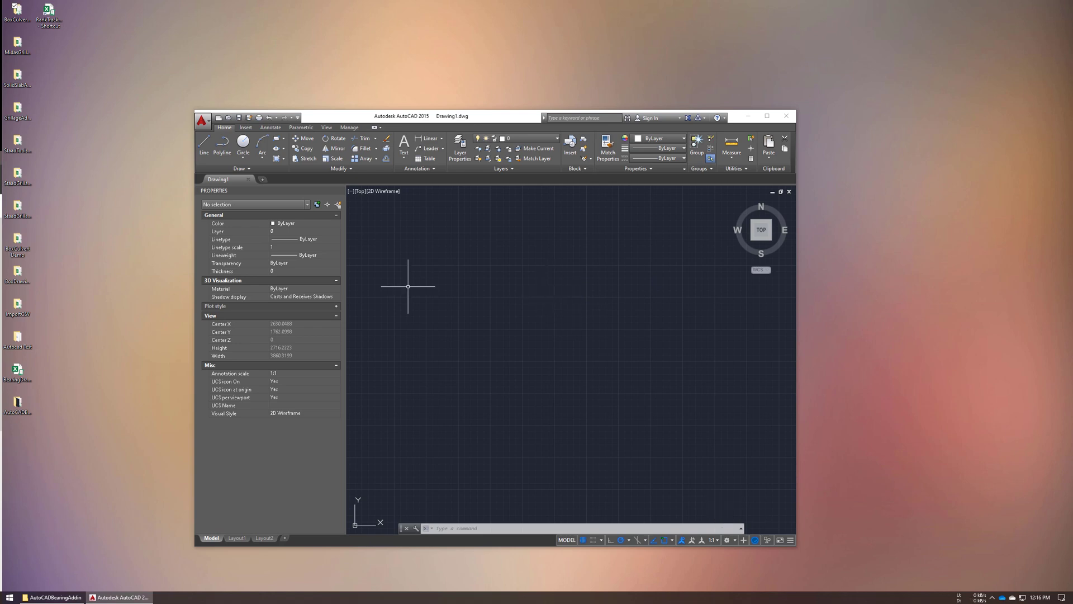
Start a new drawing from the Bearing.dwt template and close the initial Drawing1
{"action": "key", "text": "ctrl+n"}
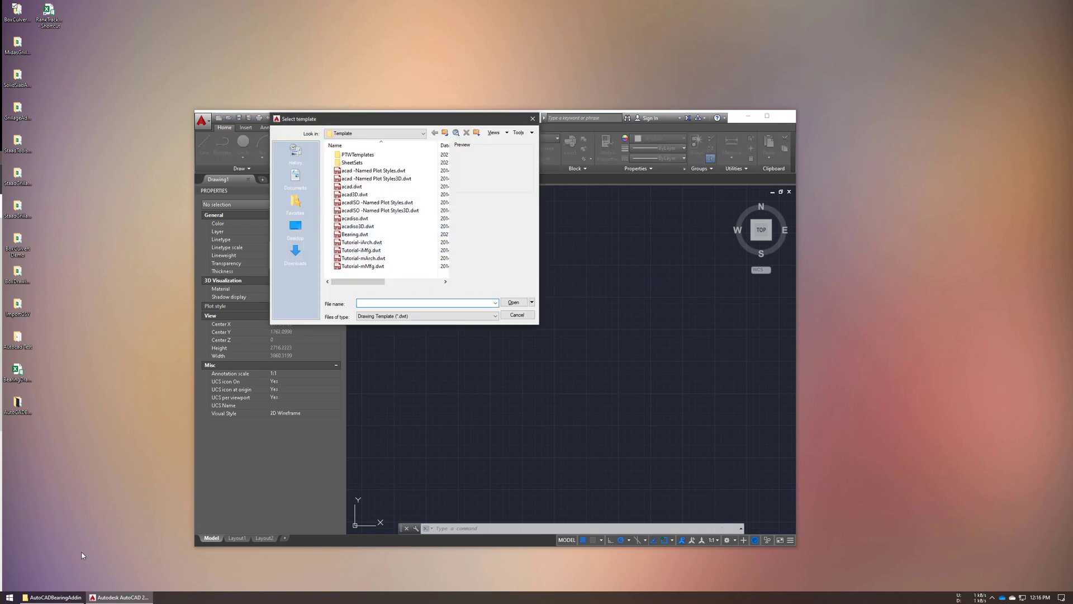
{"action": "left_click", "coordinate": [54, 597]}
{"action": "left_click", "coordinate": [475, 174]}
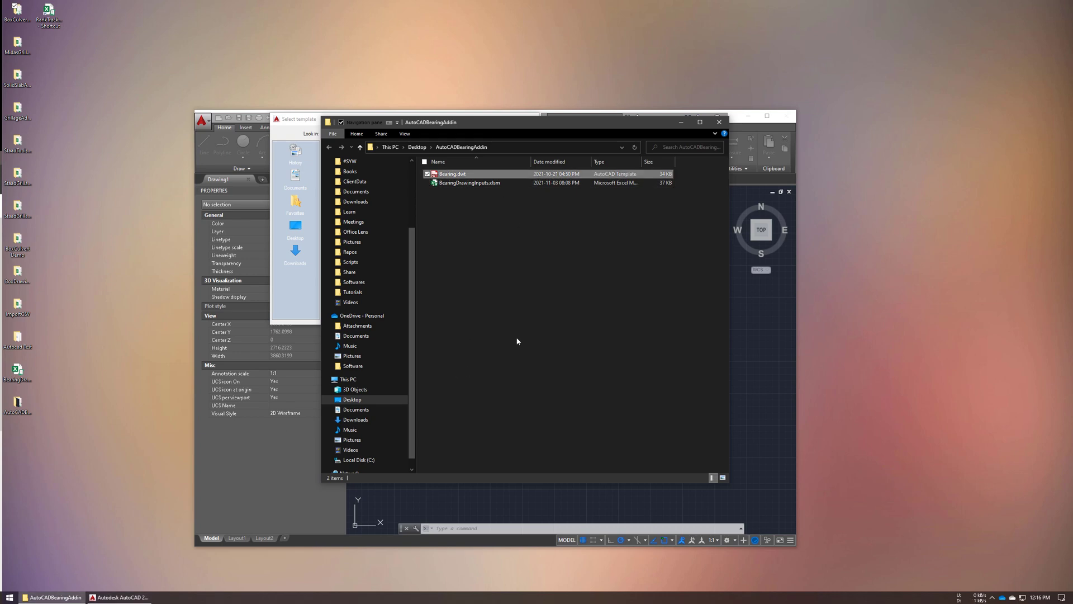
{"action": "left_click", "coordinate": [300, 296]}
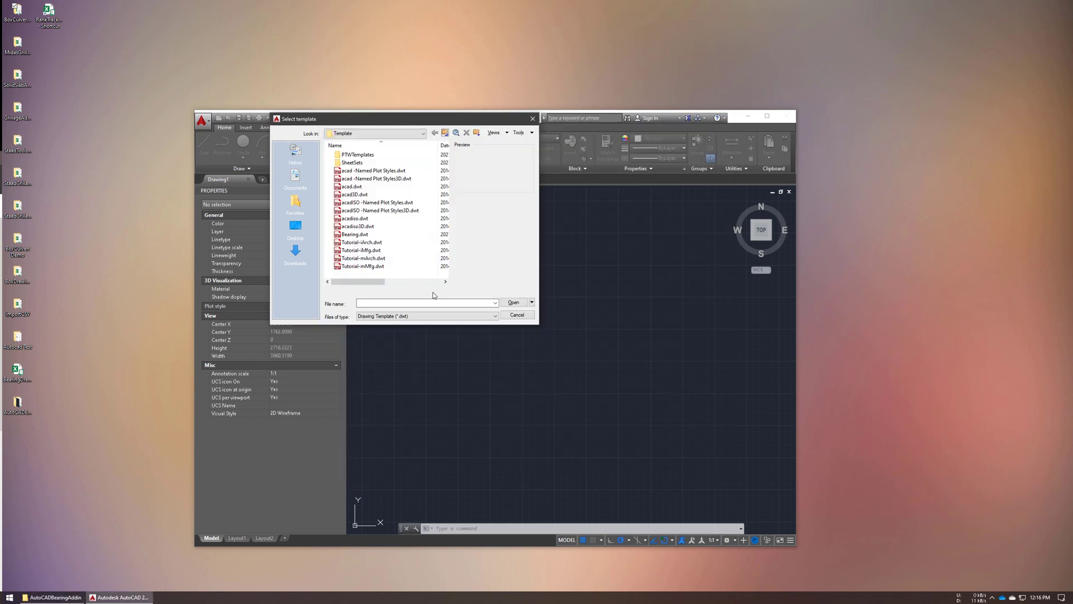
{"action": "right_click", "coordinate": [389, 278]}
{"action": "left_click", "coordinate": [313, 325]}
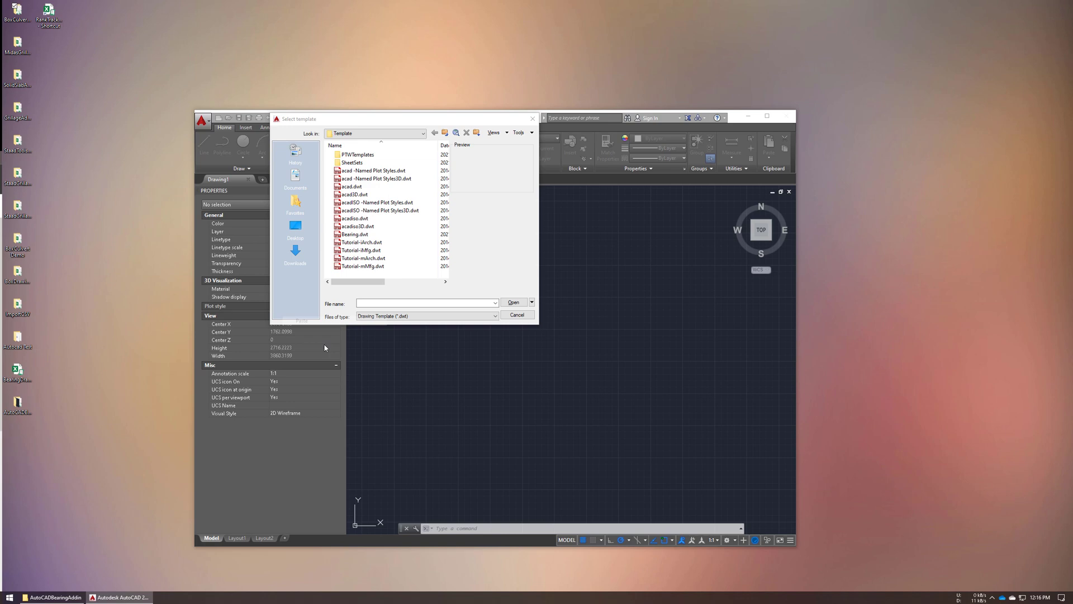
{"action": "left_click", "coordinate": [236, 247]}
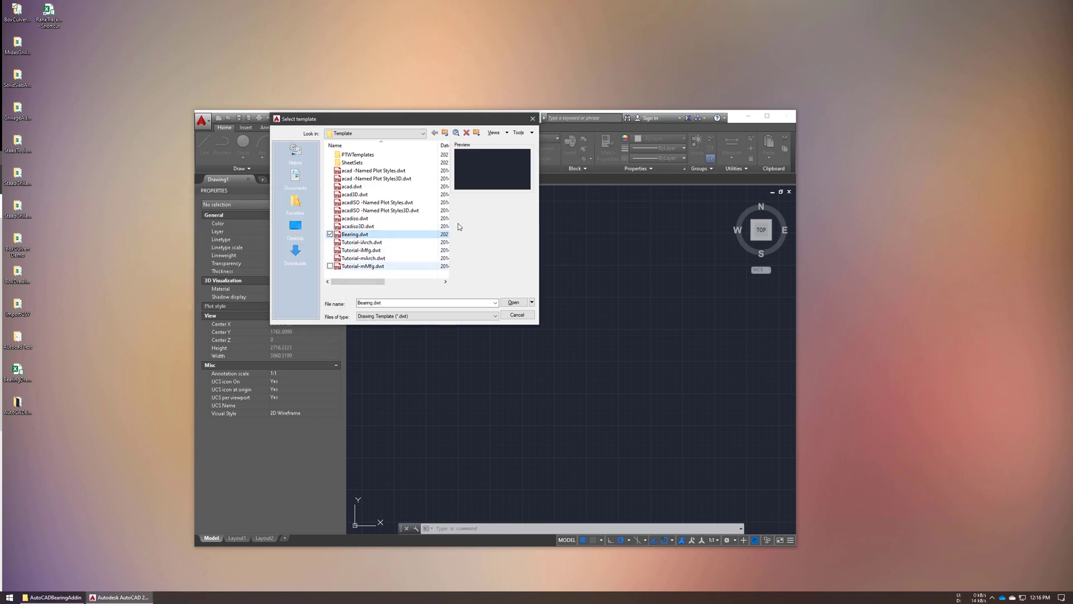
{"action": "left_click", "coordinate": [513, 303]}
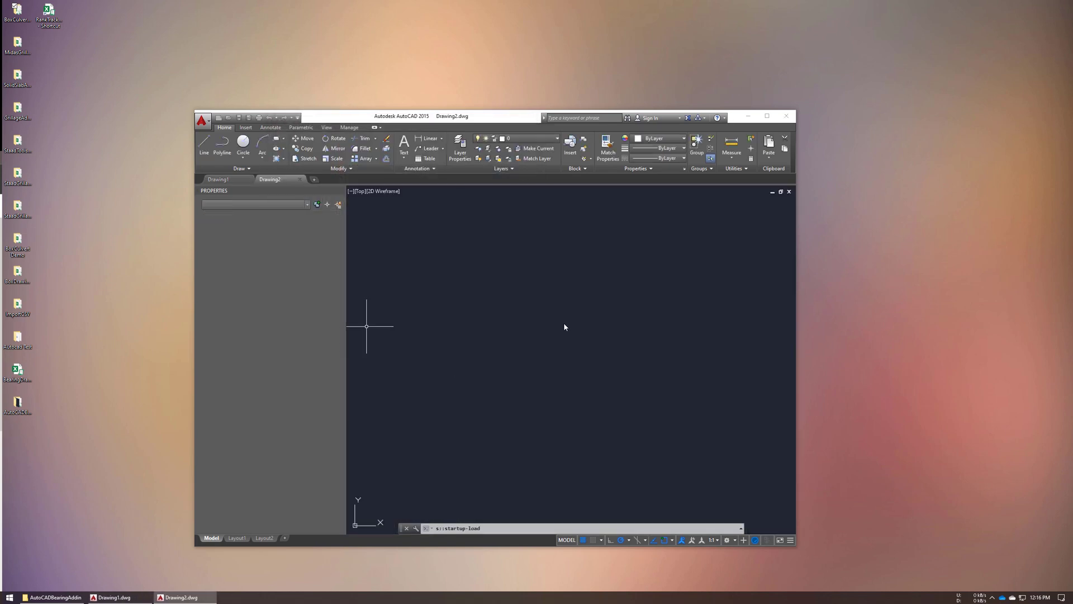
{"action": "left_click", "coordinate": [249, 179]}
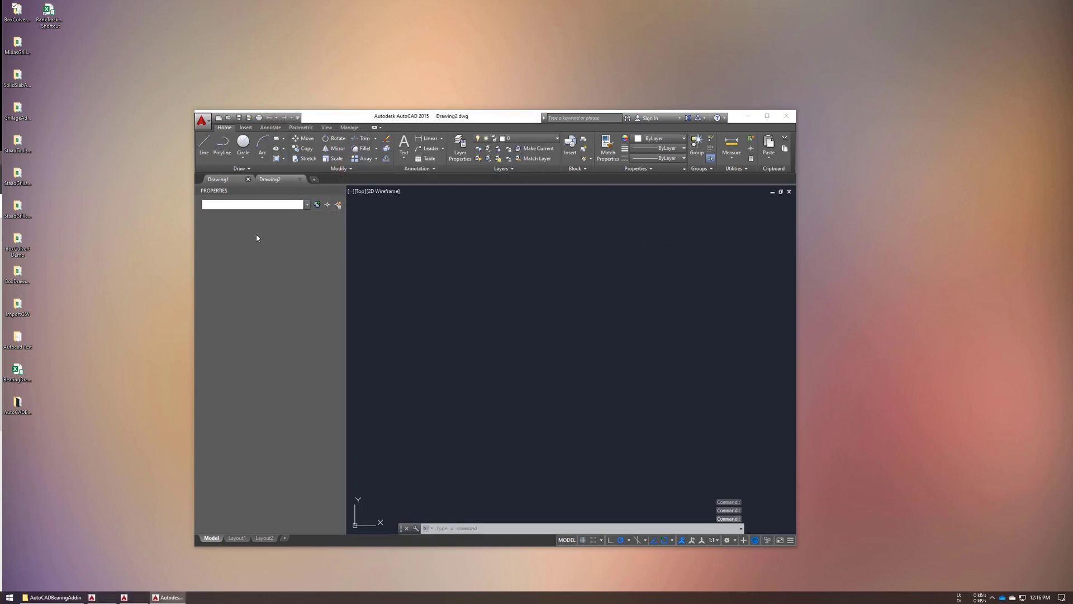
Arrange the AutoCAD window side by side with the AutoCADBearingAddin folder window
{"action": "scroll", "coordinate": [501, 346], "scroll_direction": "down", "scroll_amount": 6}
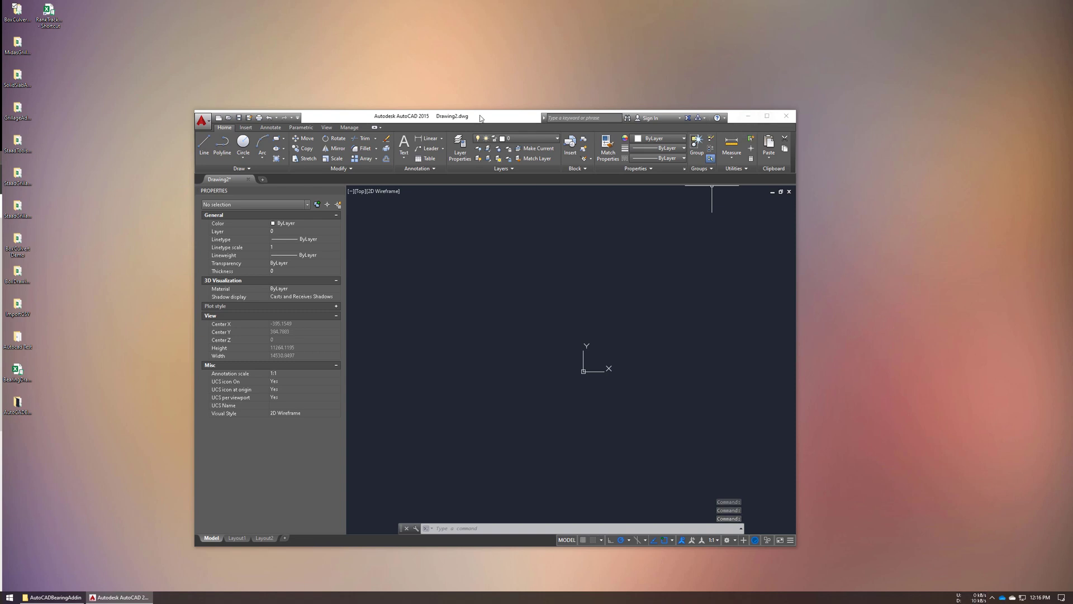
{"action": "left_click_drag", "start_coordinate": [481, 118], "coordinate": [473, 77]}
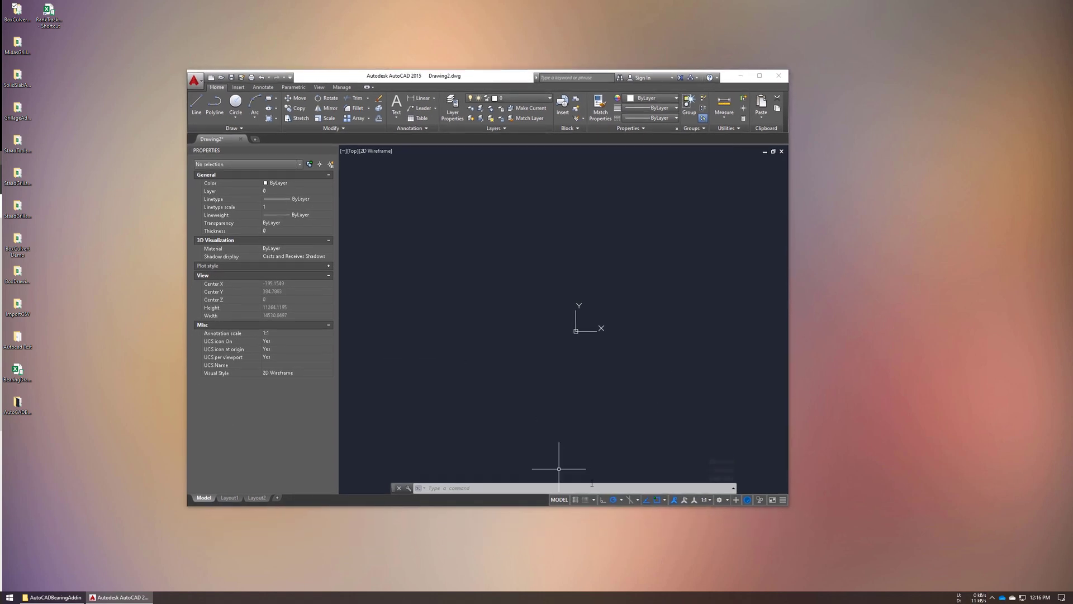
{"action": "scroll", "coordinate": [587, 322], "scroll_direction": "down", "scroll_amount": 2}
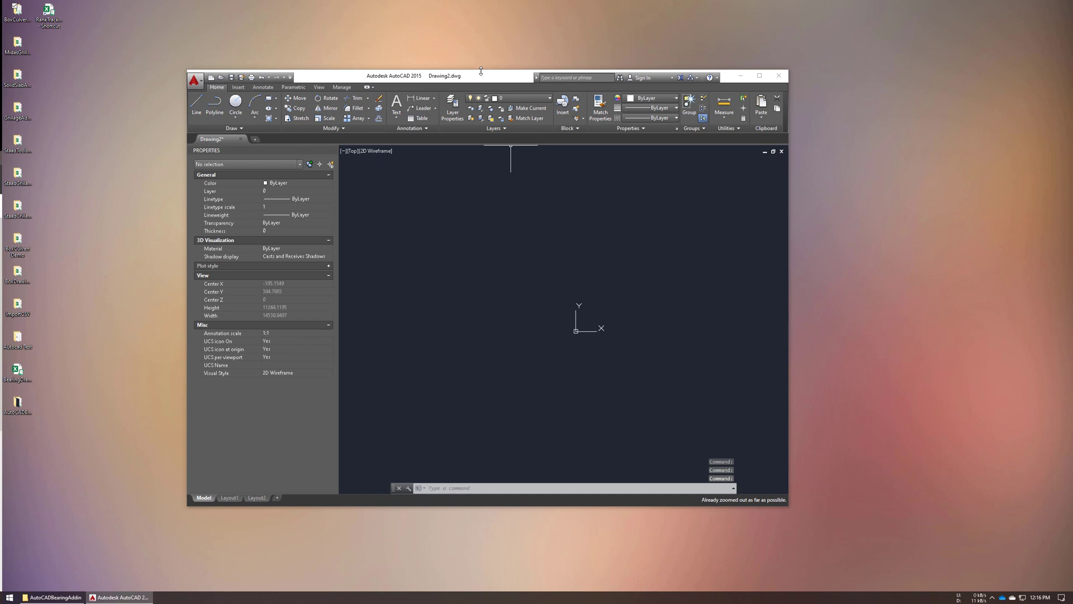
{"action": "left_click_drag", "start_coordinate": [481, 72], "coordinate": [65, 207]}
{"action": "left_click", "coordinate": [748, 237]}
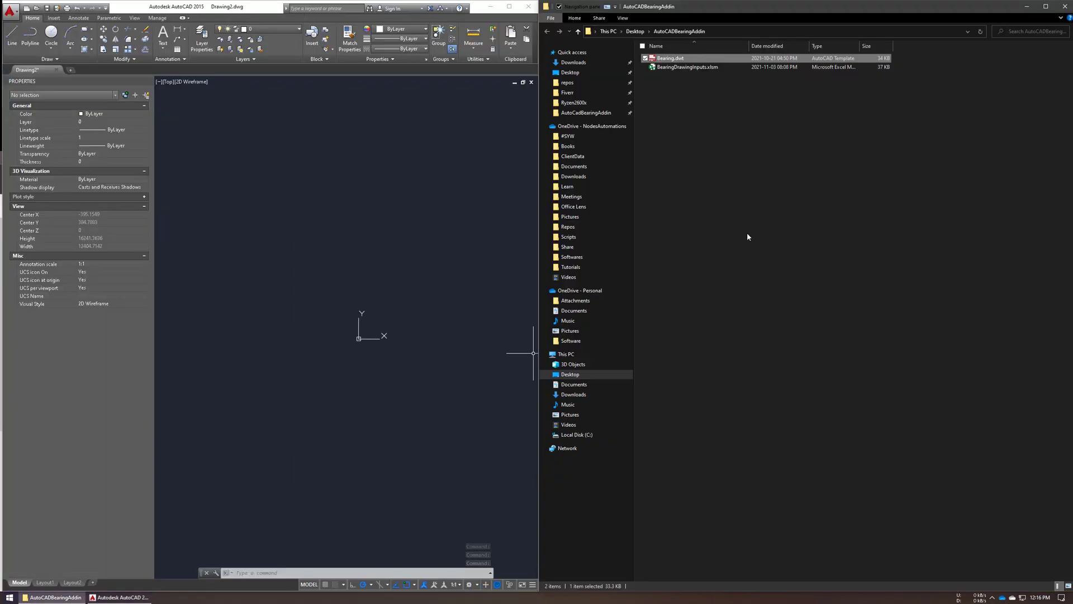
Open the BearingDrawingInputs.xlsm workbook from the folder and widen the AutoCAD window beside it
{"action": "double_click", "coordinate": [682, 68]}
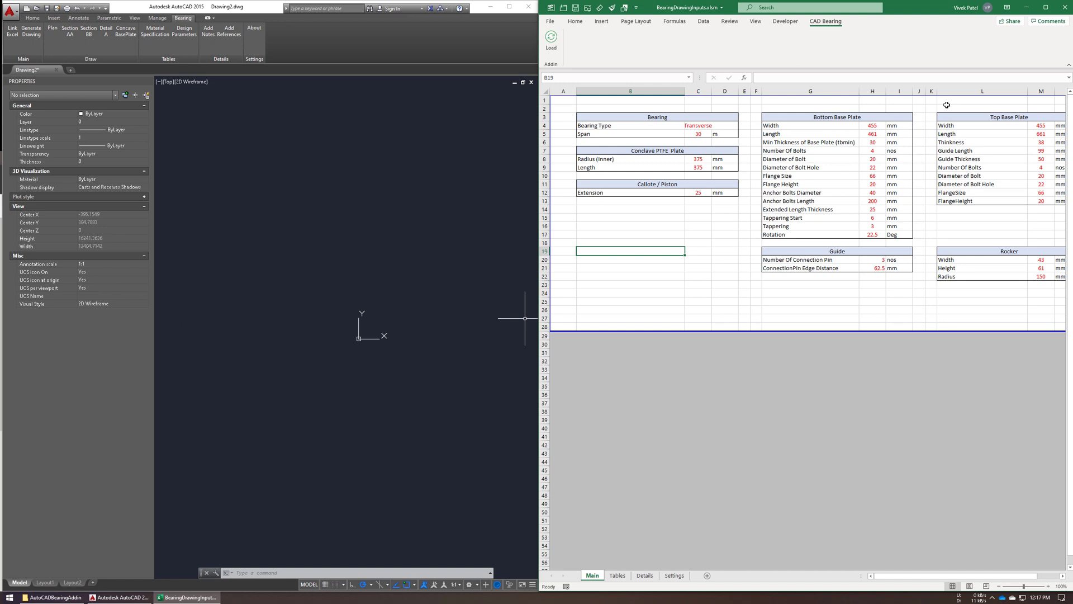
{"action": "left_click_drag", "start_coordinate": [535, 222], "coordinate": [740, 223]}
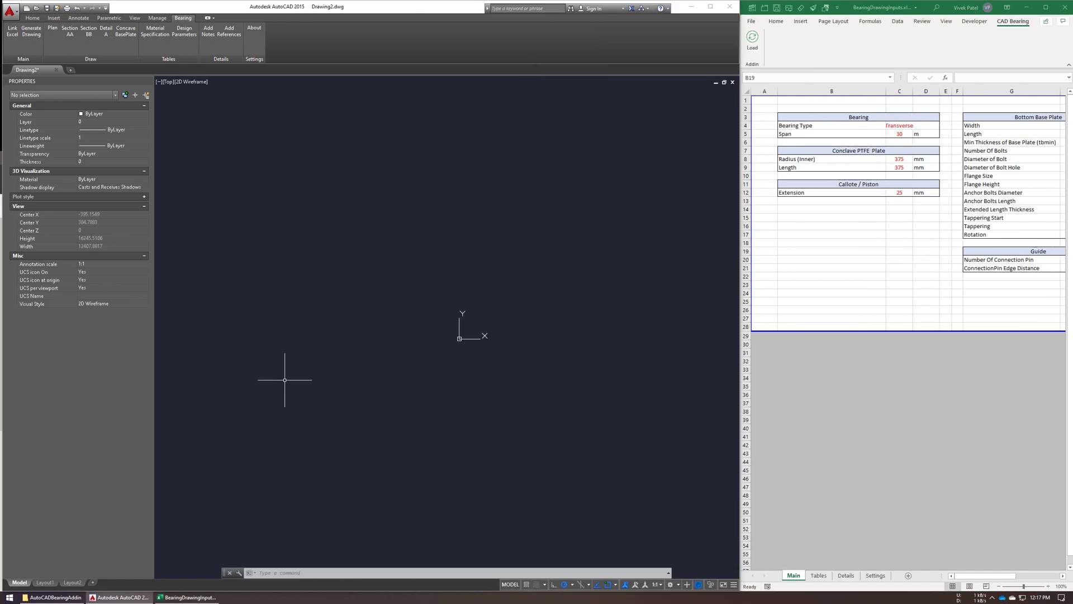
Generate the complete bearing drawing from the workbook inputs, with its base point near the middle of the drawing area
{"action": "left_click", "coordinate": [34, 36]}
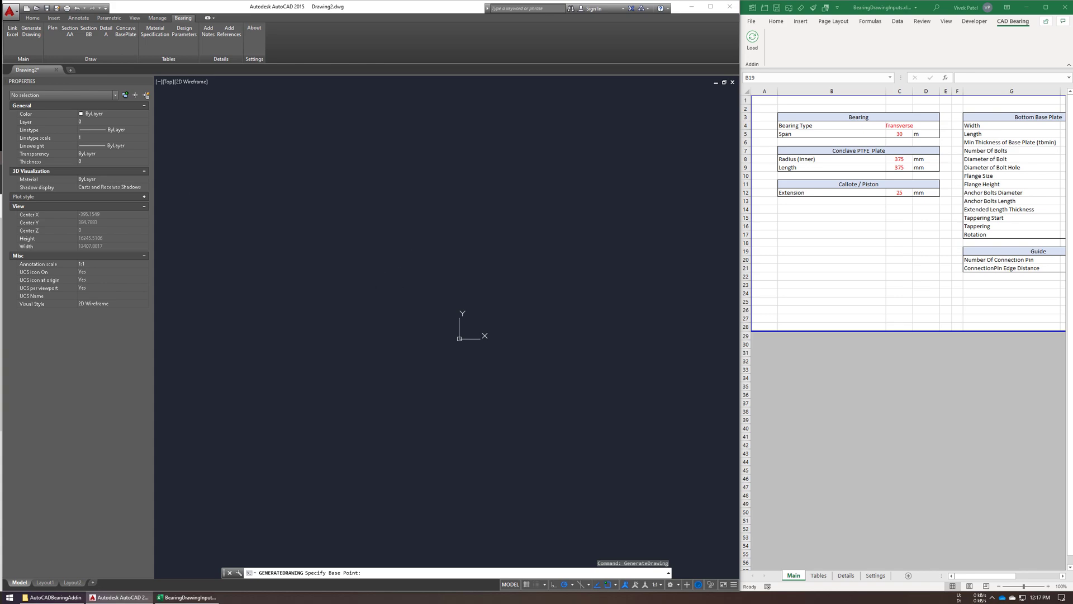
{"action": "left_click", "coordinate": [419, 311]}
{"action": "scroll", "coordinate": [516, 300], "scroll_direction": "up", "scroll_amount": 6}
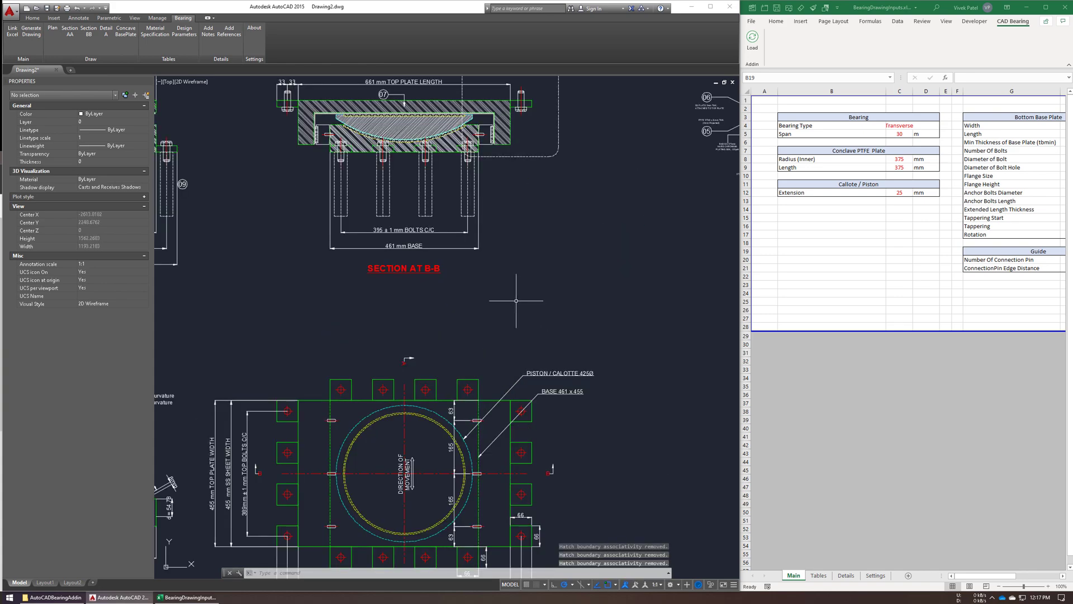
{"action": "scroll", "coordinate": [516, 301], "scroll_direction": "down", "scroll_amount": 5}
{"action": "scroll", "coordinate": [418, 412], "scroll_direction": "up", "scroll_amount": 2}
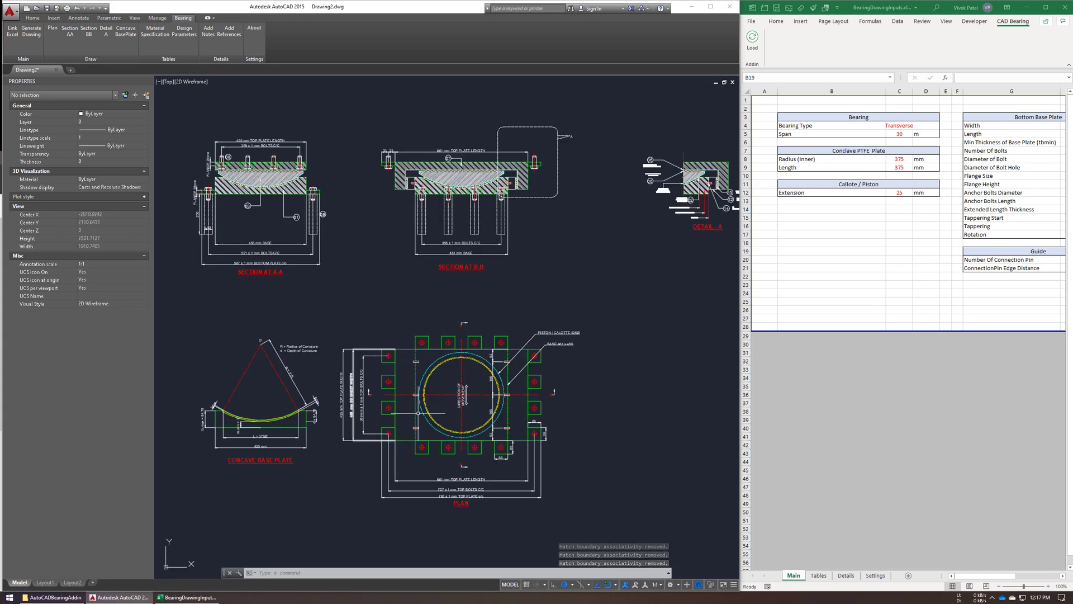
Review the list of layers used in the generated bearing drawing
{"action": "left_click", "coordinate": [29, 19]}
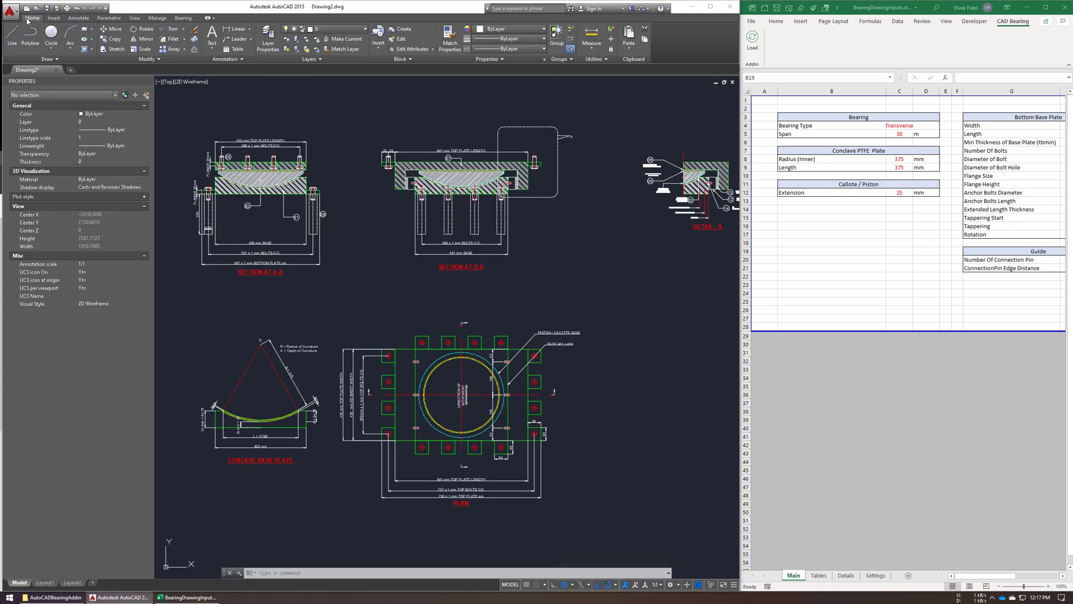
{"action": "left_click", "coordinate": [338, 28]}
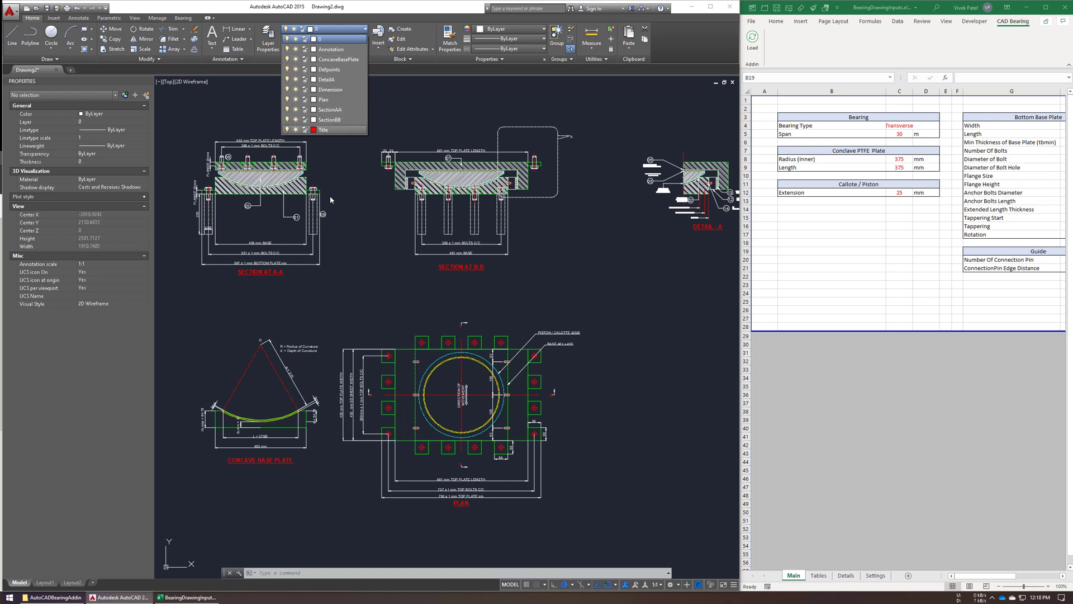
{"action": "left_click", "coordinate": [350, 209]}
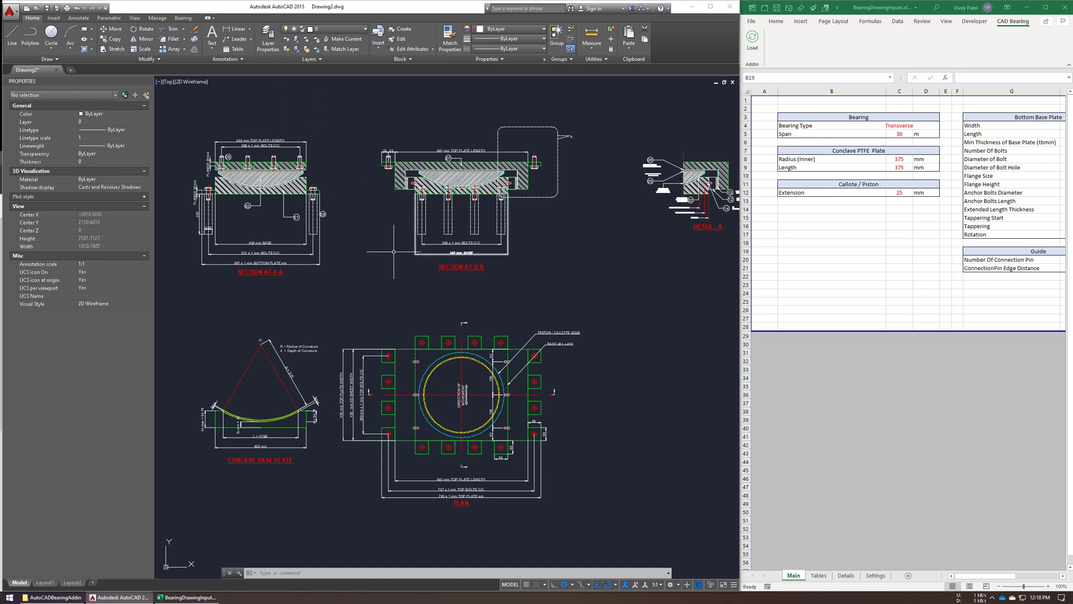
Review the list of blocks available for insertion in the generated bearing drawing, without inserting any
{"action": "scroll", "coordinate": [486, 245], "scroll_direction": "down", "scroll_amount": 3}
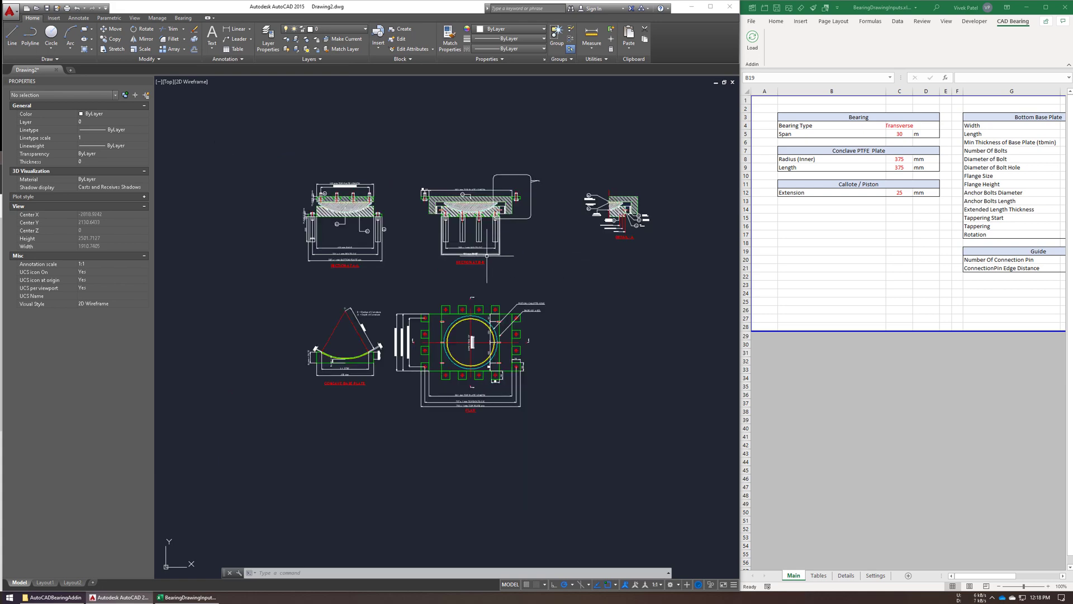
{"action": "scroll", "coordinate": [486, 246], "scroll_direction": "up", "scroll_amount": 3}
{"action": "middle_click_drag", "start_coordinate": [605, 237], "coordinate": [586, 252]}
{"action": "scroll", "coordinate": [586, 252], "scroll_direction": "down", "scroll_amount": 3}
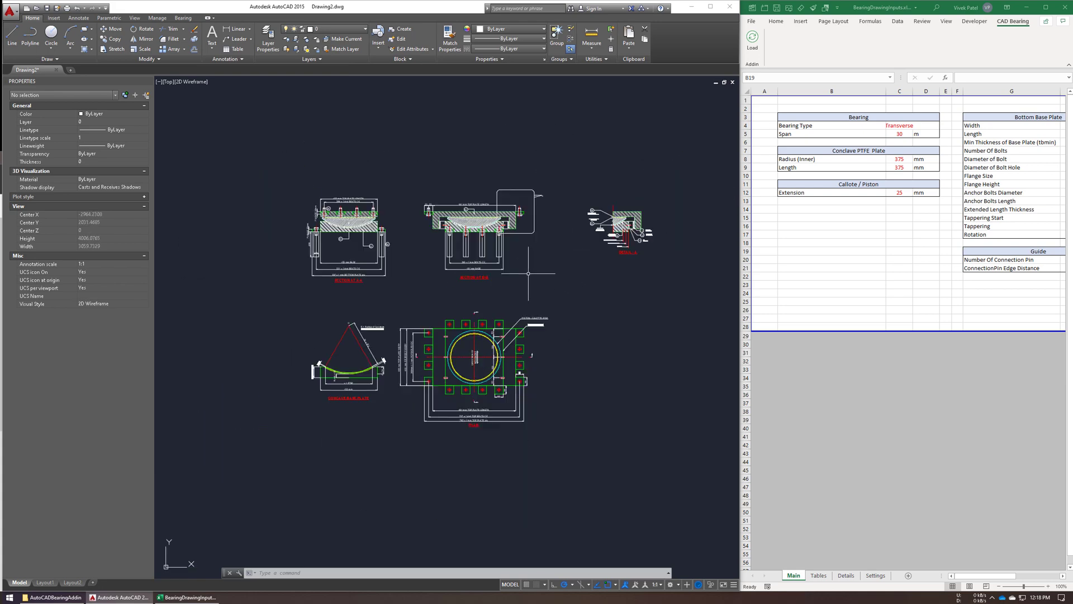
{"action": "scroll", "coordinate": [527, 274], "scroll_direction": "up", "scroll_amount": 3}
{"action": "type", "text": "l"}
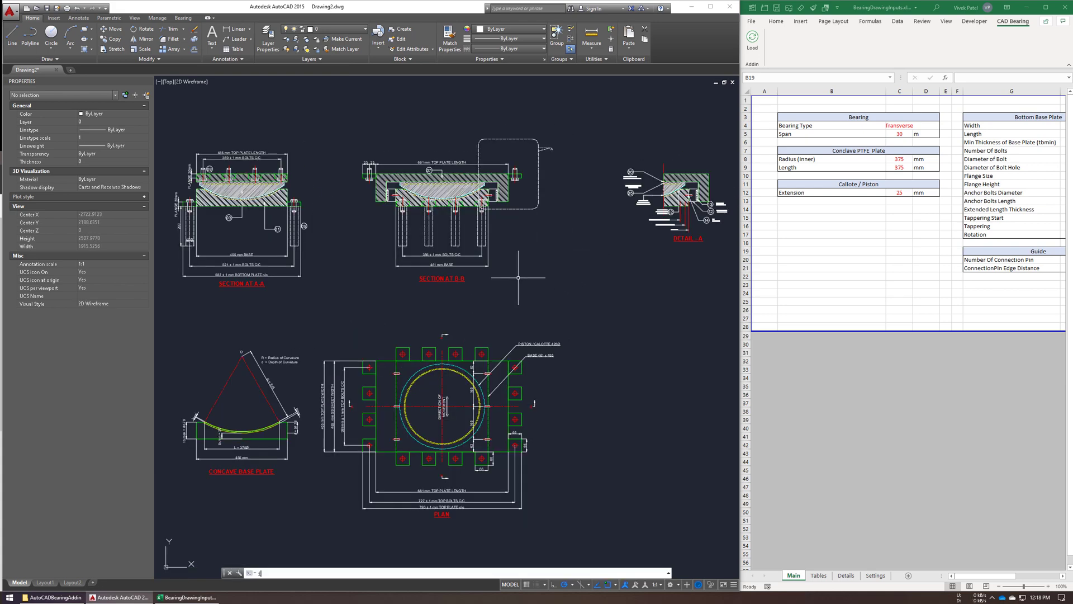
{"action": "key", "text": "Return"}
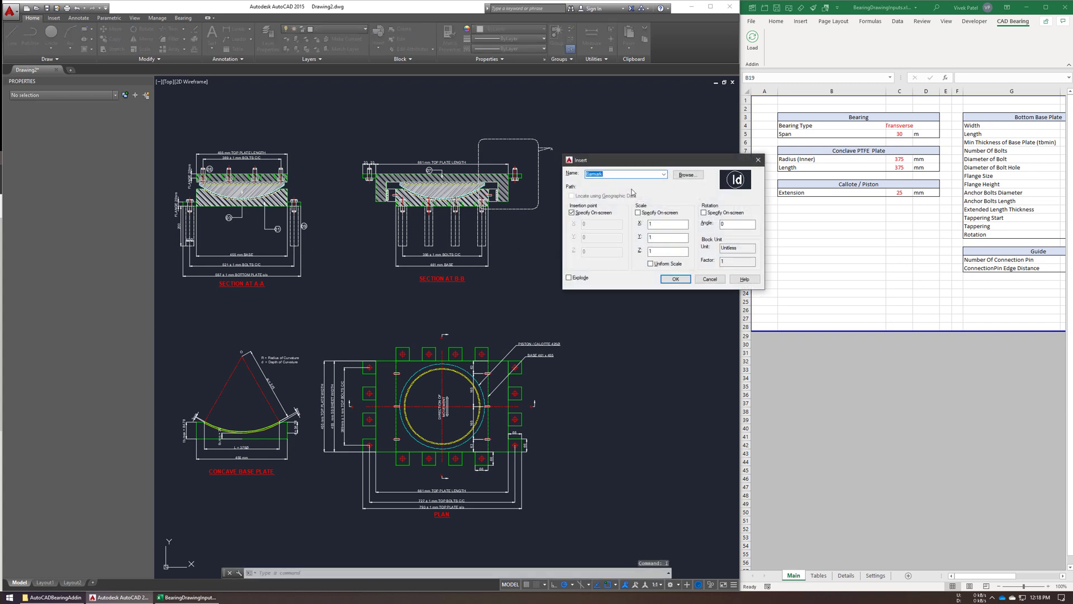
{"action": "left_click", "coordinate": [664, 175]}
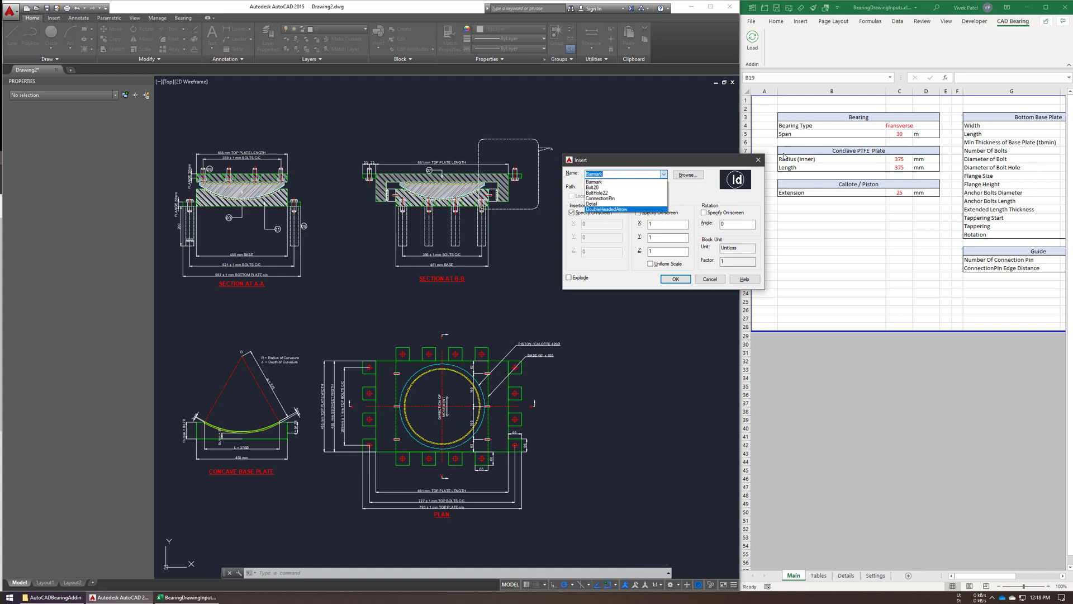
{"action": "left_click", "coordinate": [760, 162]}
{"action": "left_click", "coordinate": [758, 162]}
Add the bearing notes with the ADDNOTES command, placing their base point in the empty area beside the plan view and below Detail A
{"action": "scroll", "coordinate": [528, 300], "scroll_direction": "down", "scroll_amount": 5}
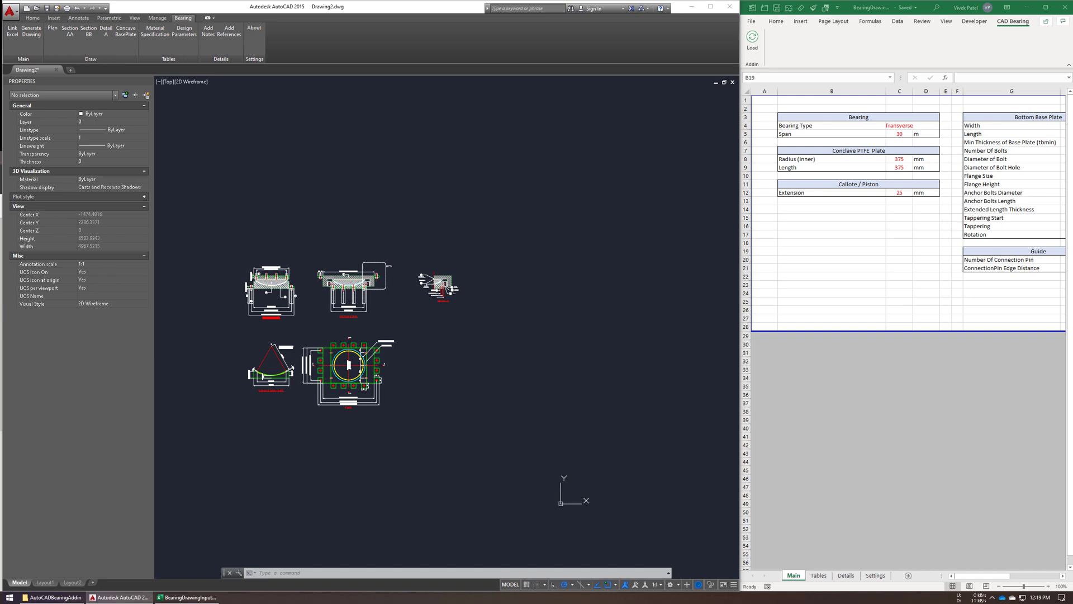
{"action": "type", "text": "addno"}
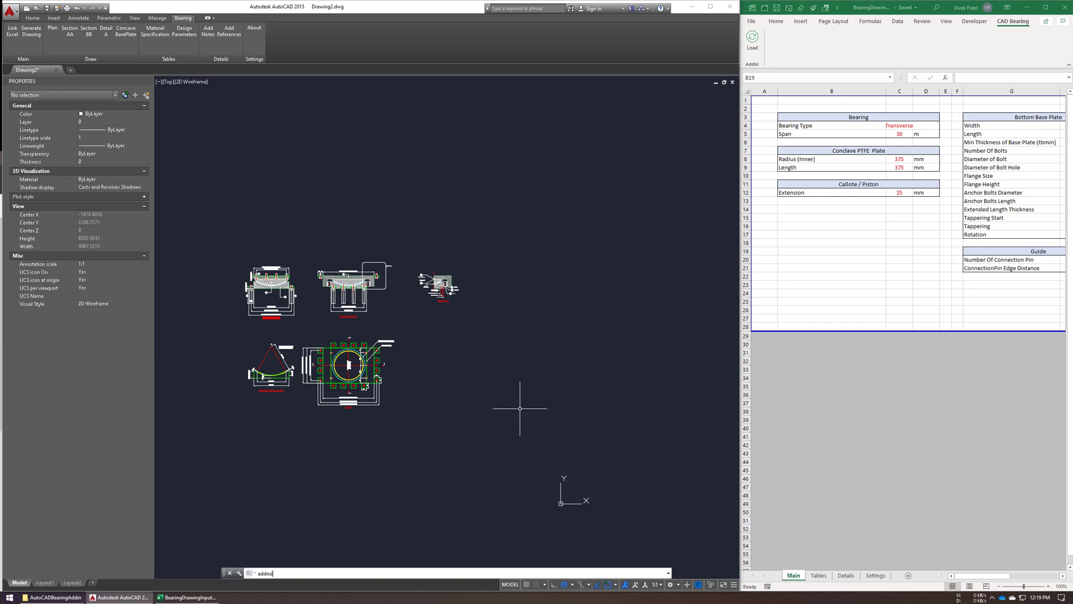
{"action": "type", "text": "te"}
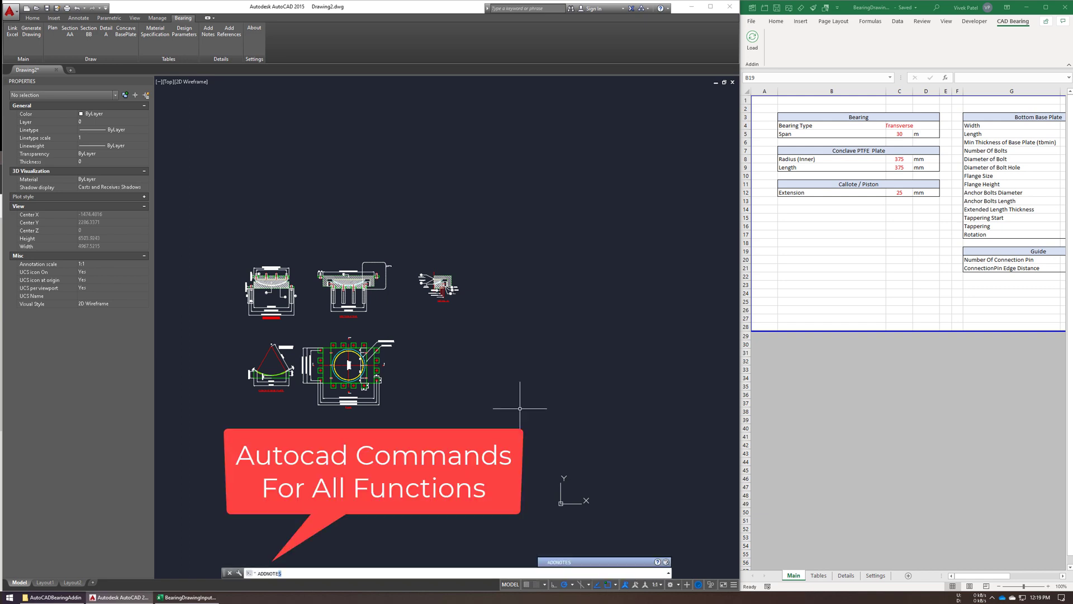
{"action": "key", "text": "Return"}
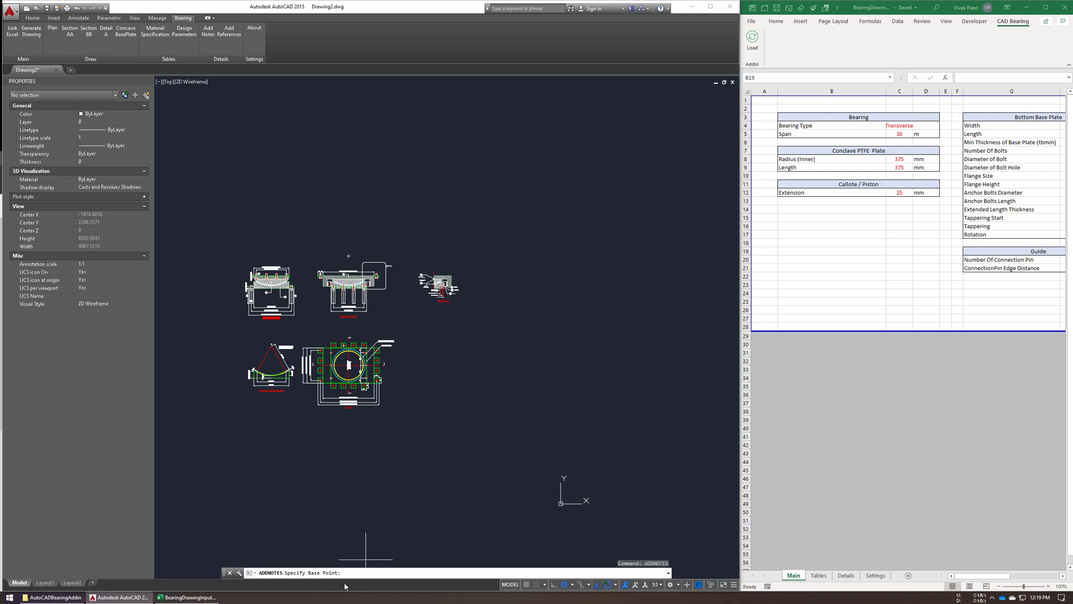
{"action": "left_click", "coordinate": [481, 380]}
{"action": "scroll", "coordinate": [528, 440], "scroll_direction": "up", "scroll_amount": 6}
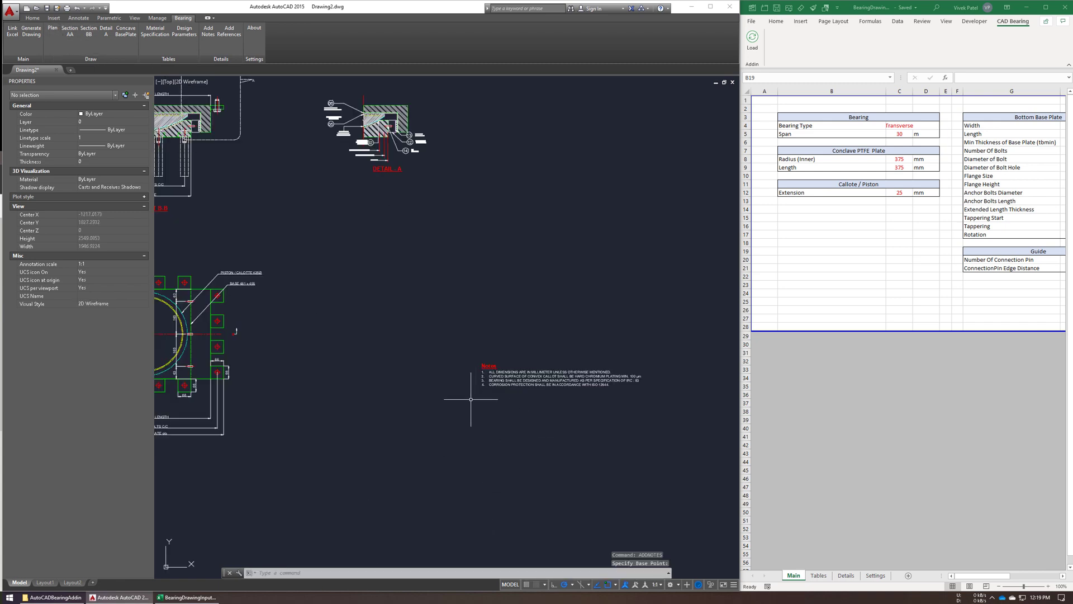
{"action": "scroll", "coordinate": [473, 399], "scroll_direction": "down", "scroll_amount": 4}
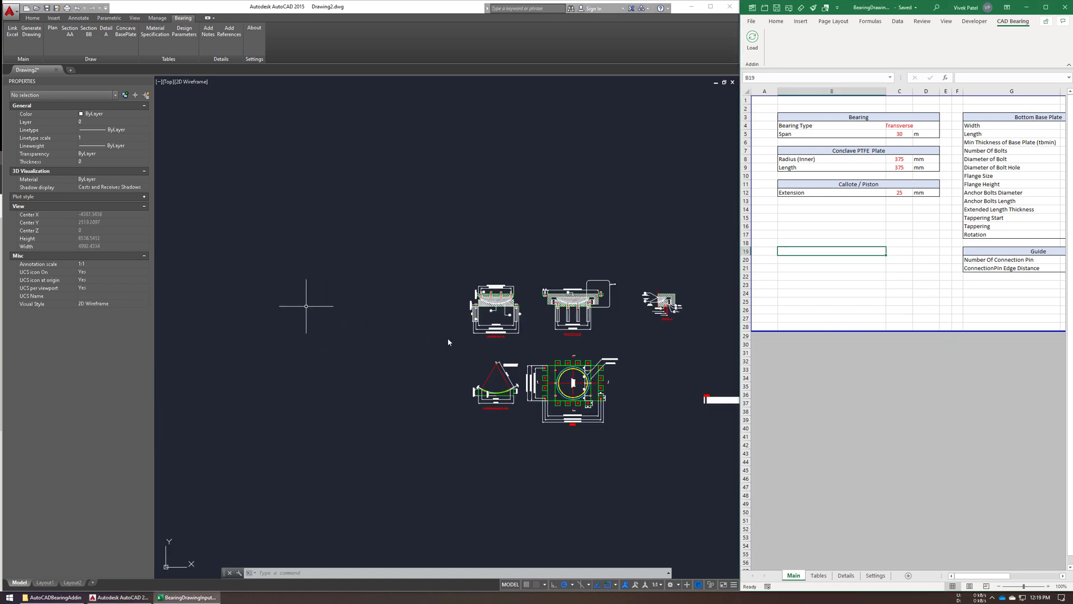
{"action": "scroll", "coordinate": [503, 335], "scroll_direction": "up", "scroll_amount": 3}
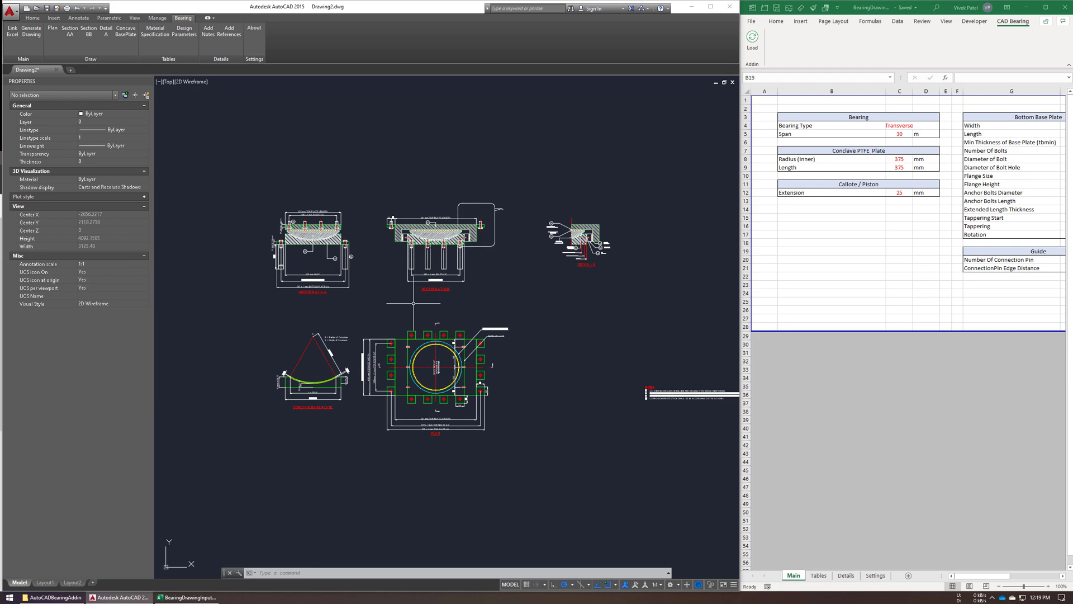
{"action": "scroll", "coordinate": [413, 303], "scroll_direction": "up", "scroll_amount": 2}
{"action": "middle_click_drag", "start_coordinate": [478, 311], "coordinate": [474, 292]}
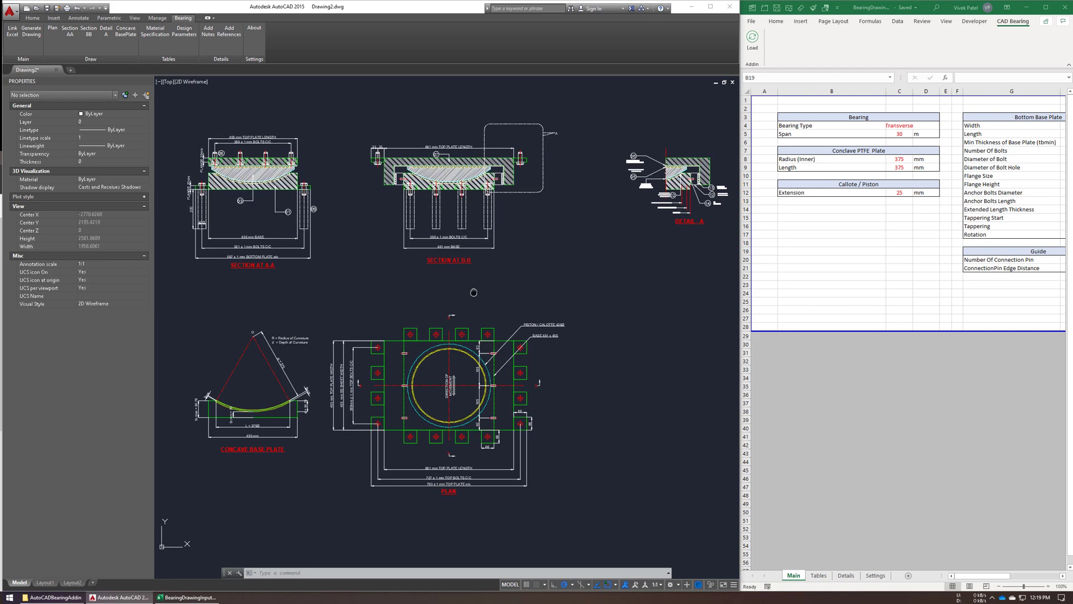